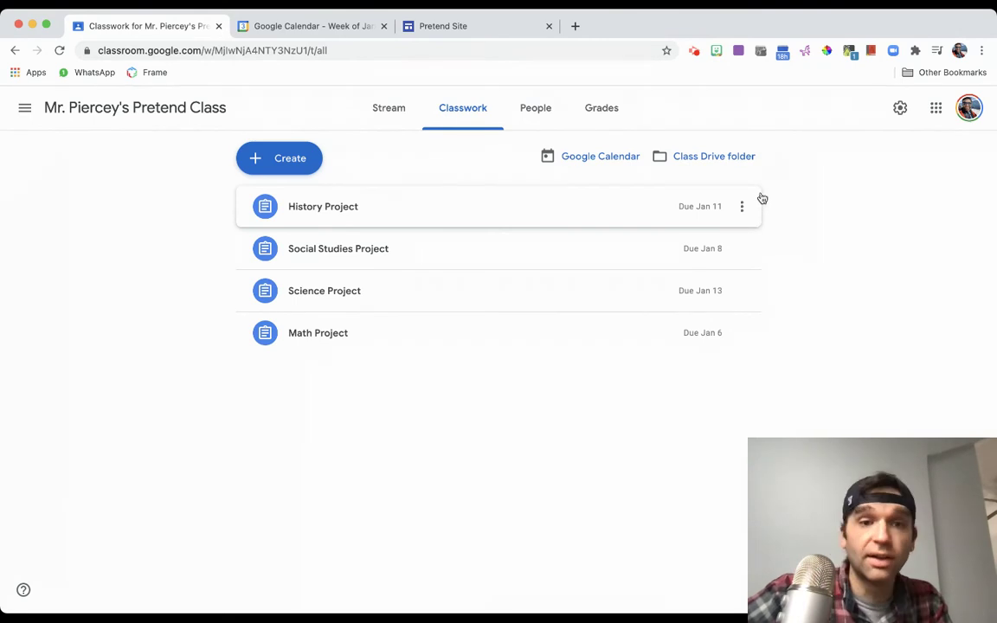
Step: Examine the class website and the Classwork assignments, and compare their due dates with Google Calendar's current and following weeks
click(458, 28)
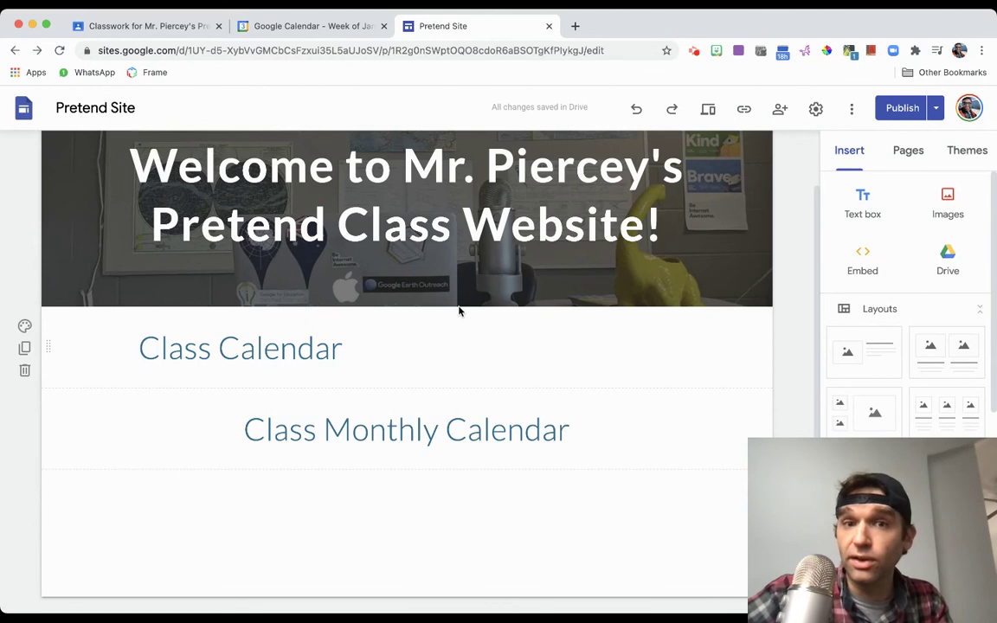
click(143, 32)
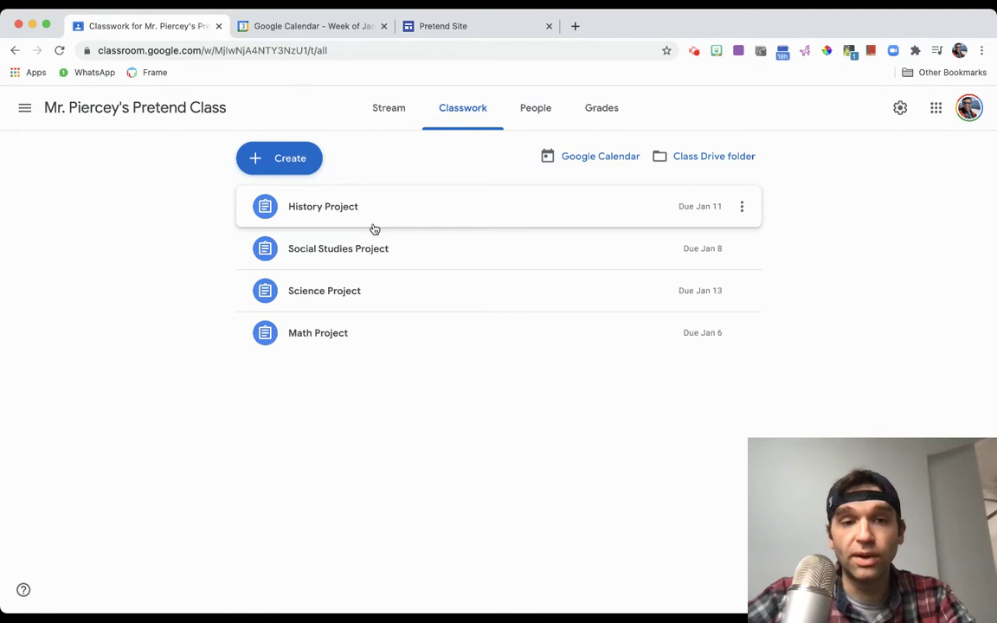
click(330, 29)
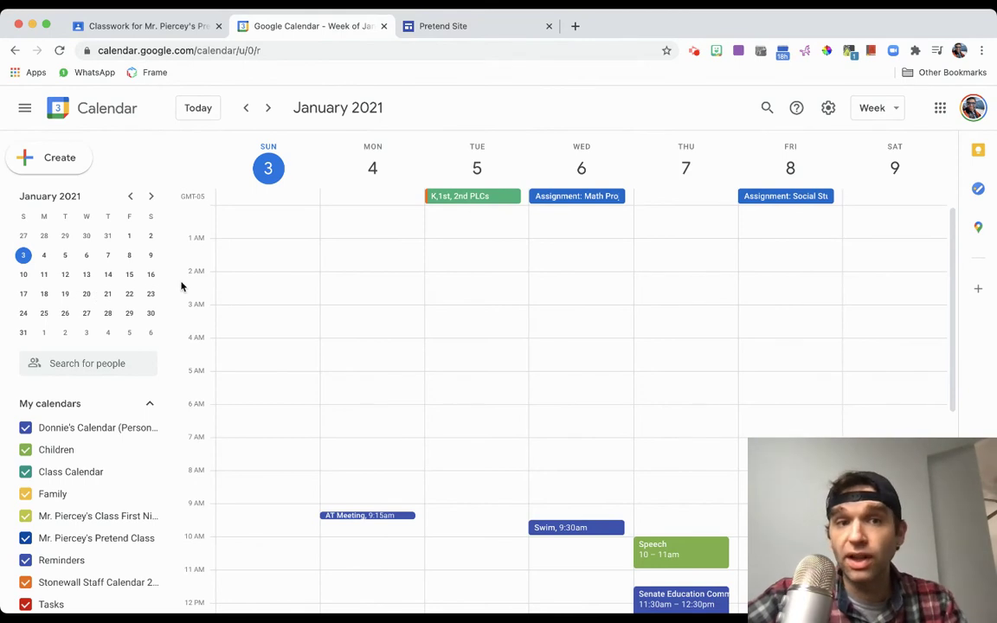
scroll(54, 511, down, 3)
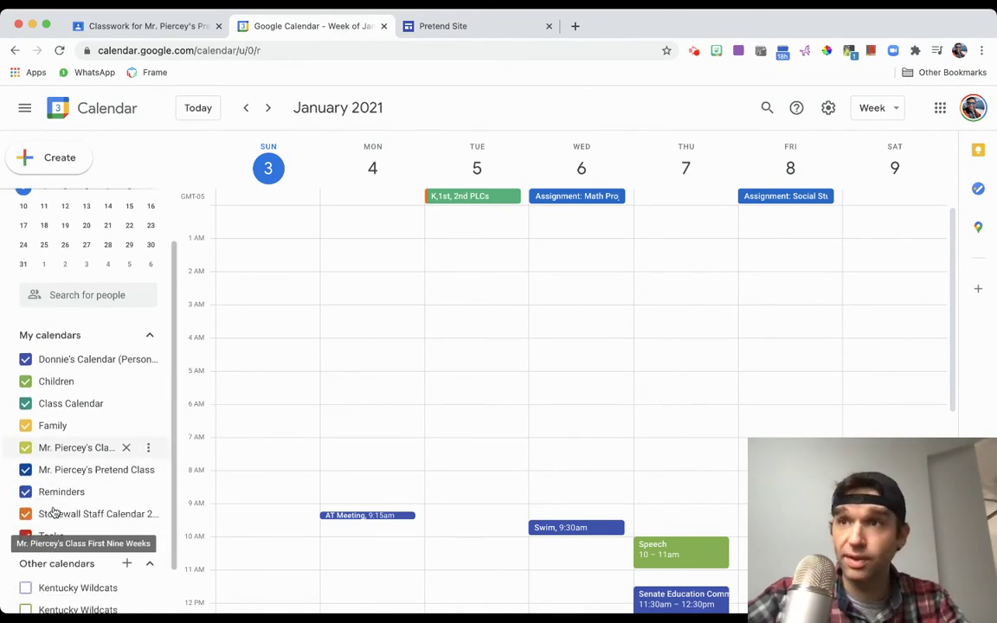
scroll(54, 511, down, 2)
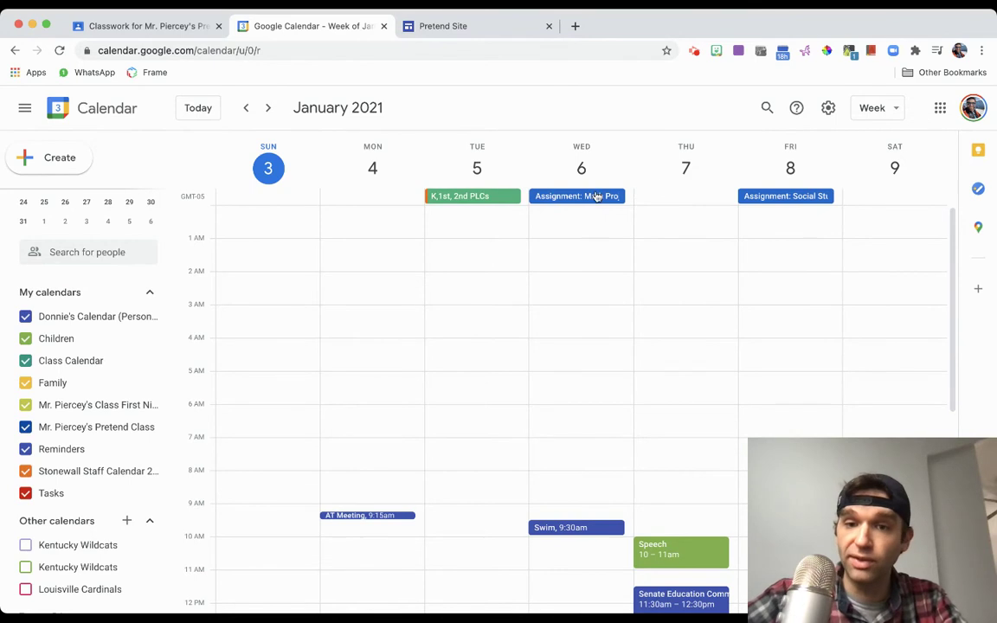
click(270, 108)
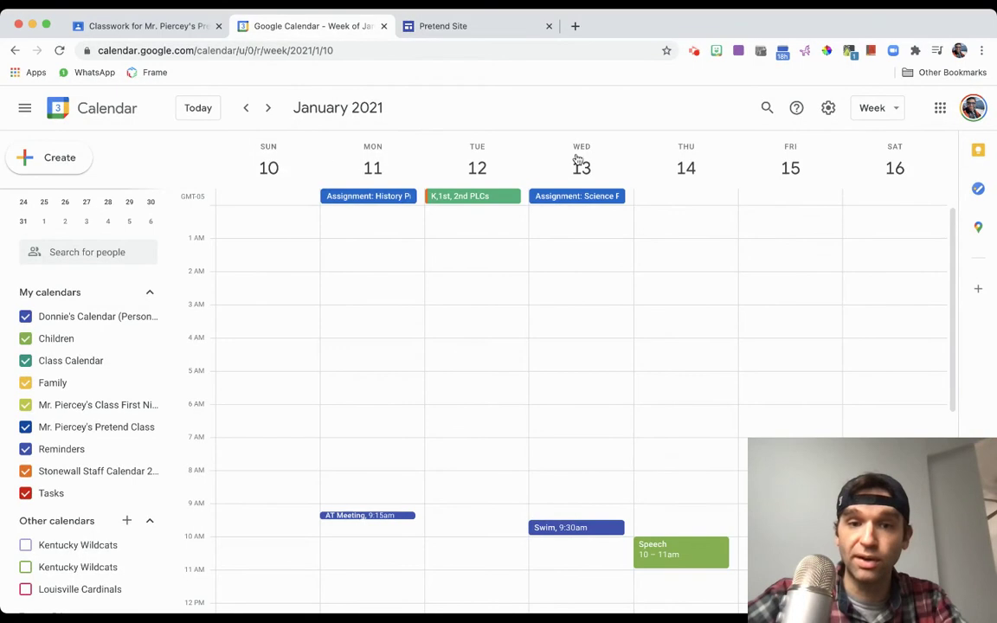
click(245, 107)
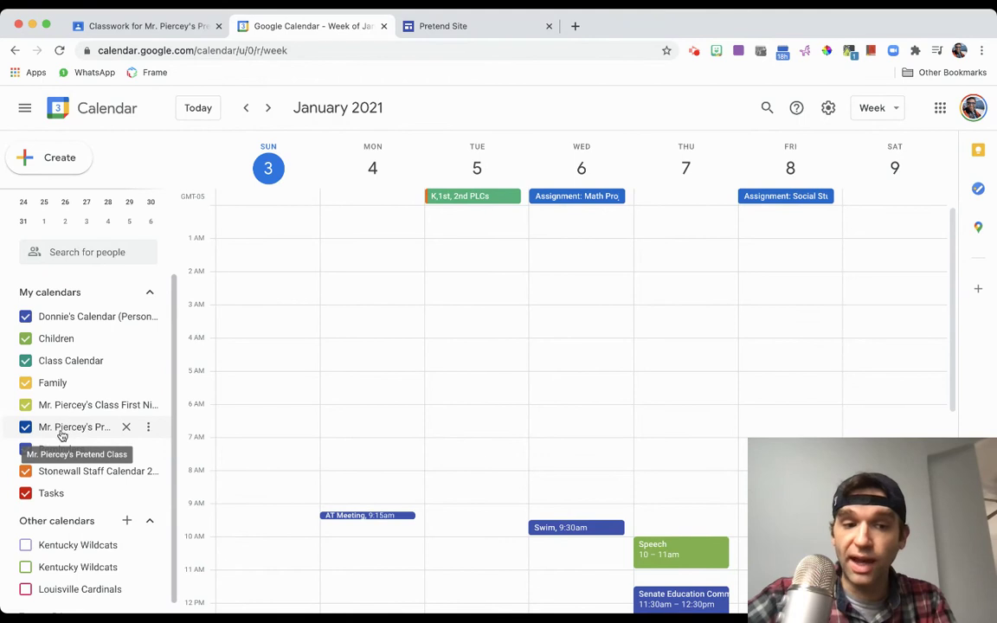
Step: Make the Pretend Class calendar available to the public, accept the visibility warning, and return to the calendar view
click(149, 430)
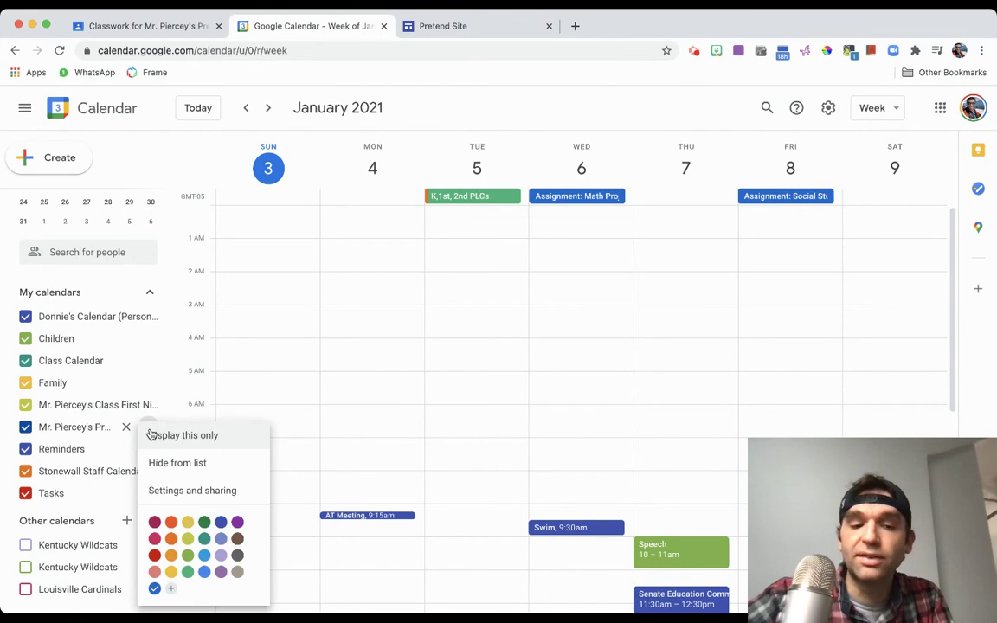
click(177, 491)
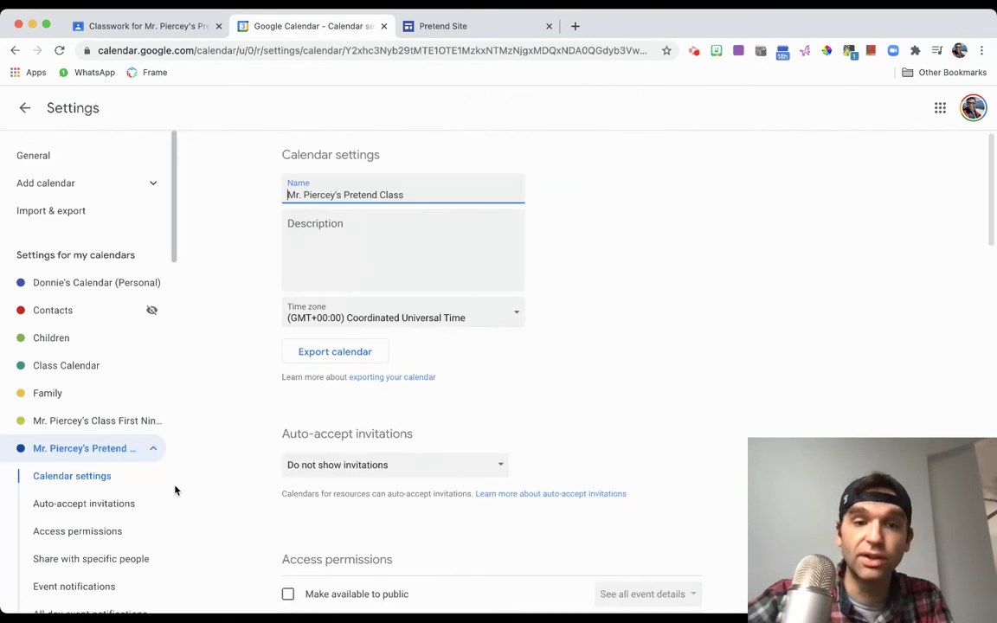
scroll(538, 485, down, 3)
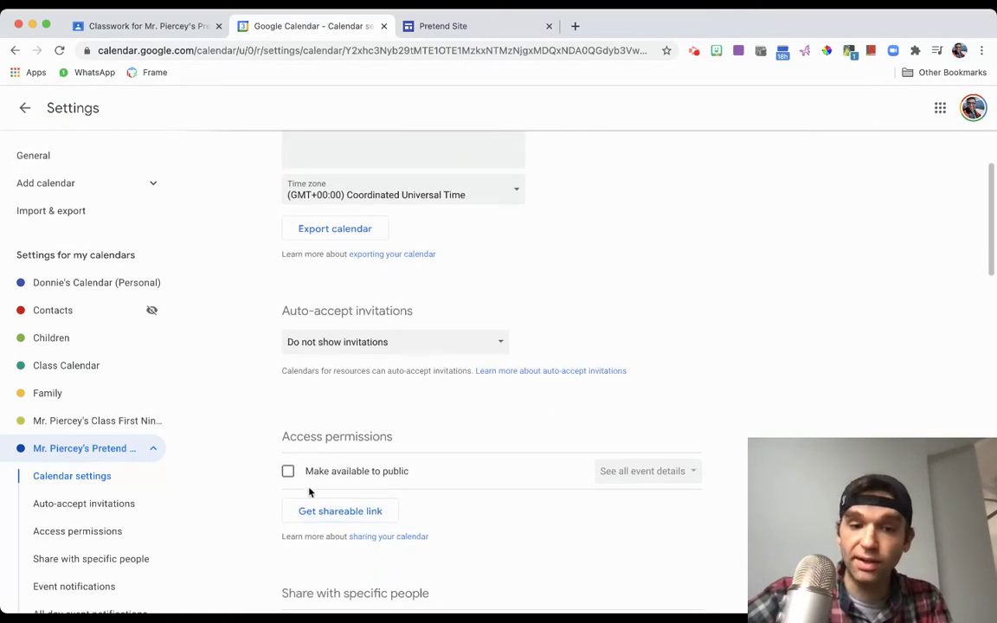
scroll(308, 493, up, 3)
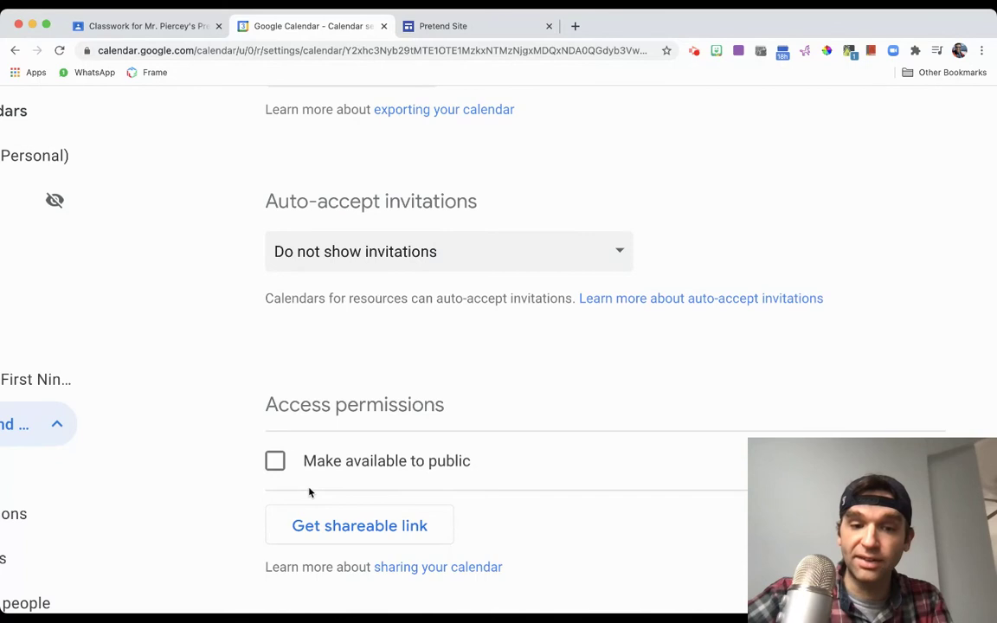
scroll(309, 492, down, 3)
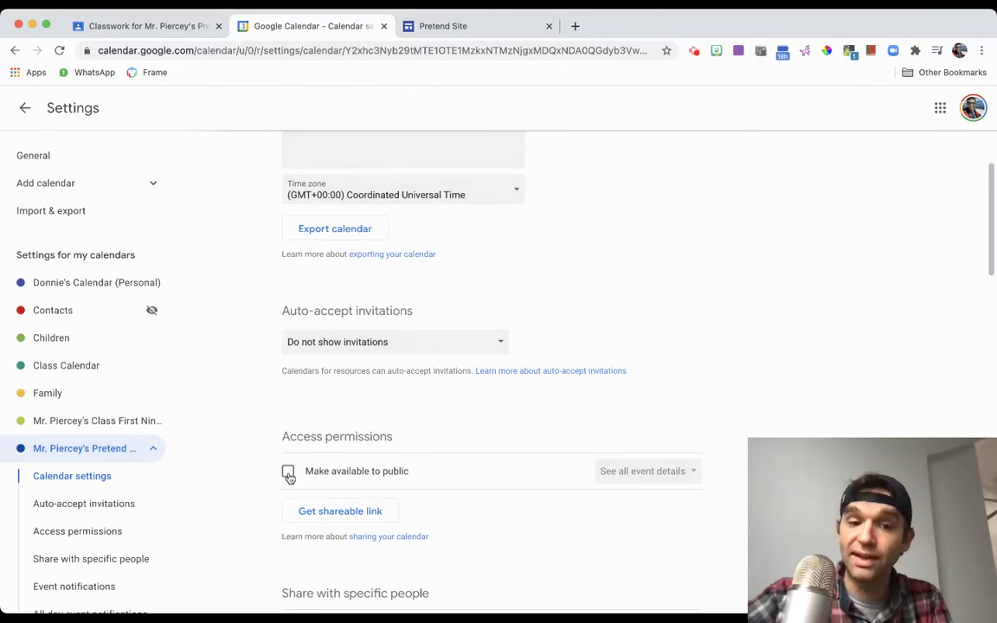
click(288, 474)
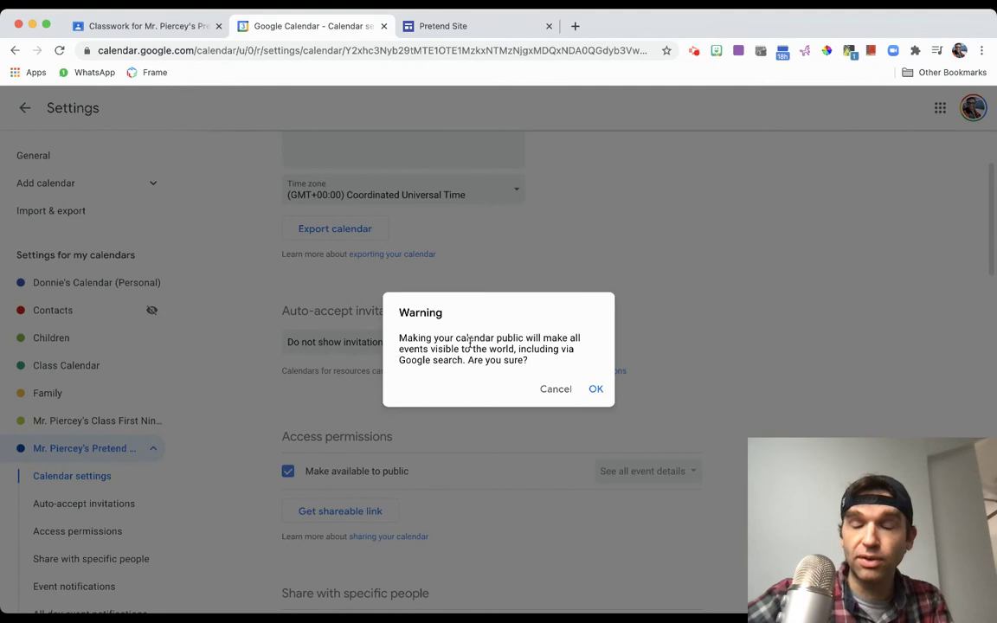
click(597, 391)
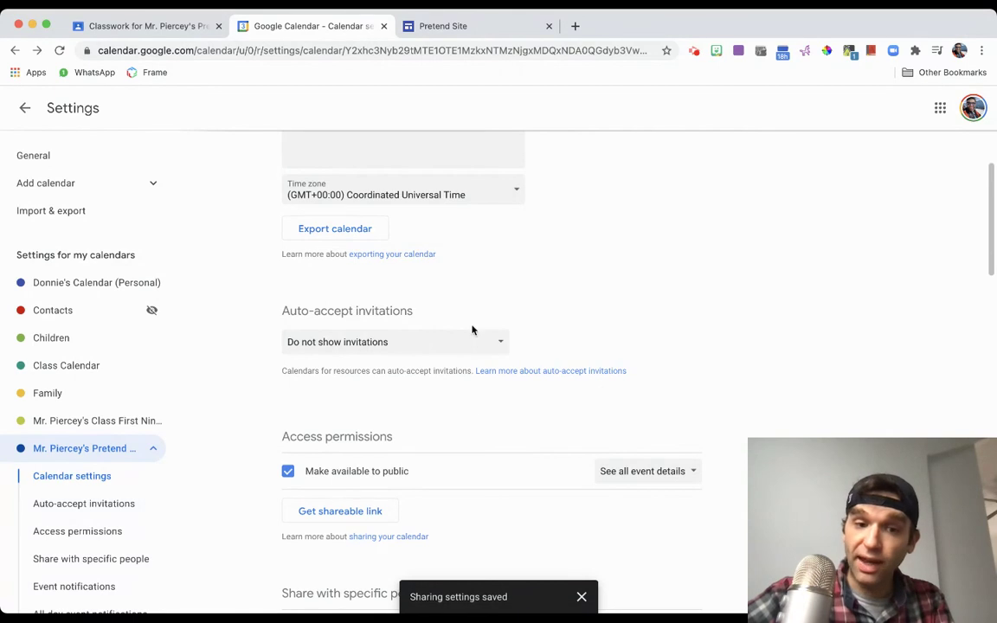
click(25, 107)
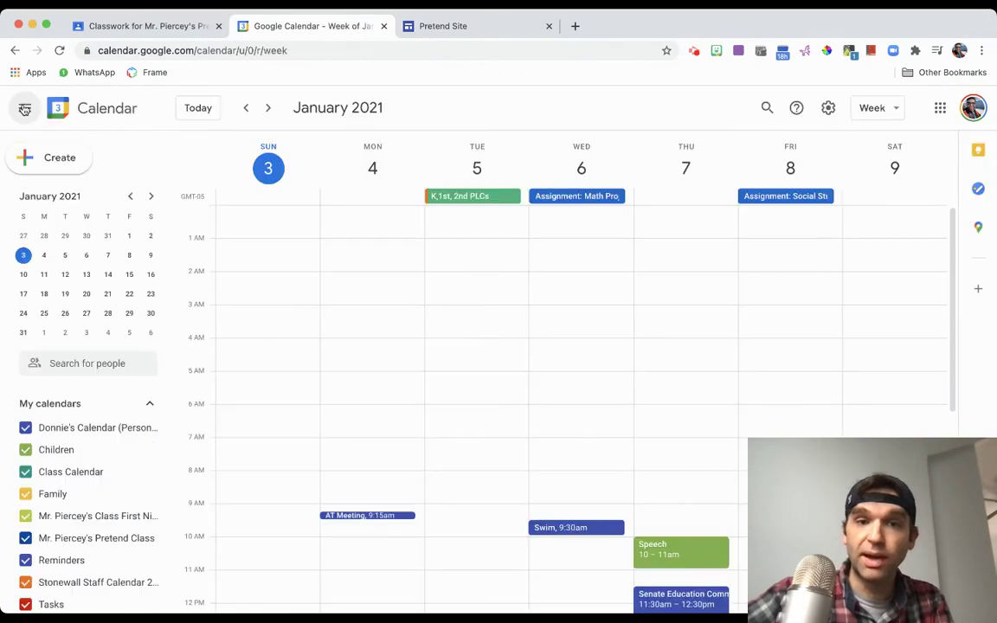
Step: Switch to the Pretend Site in Google Sites and open the list of calendars available for insertion
click(450, 26)
scroll(319, 180, up, 2)
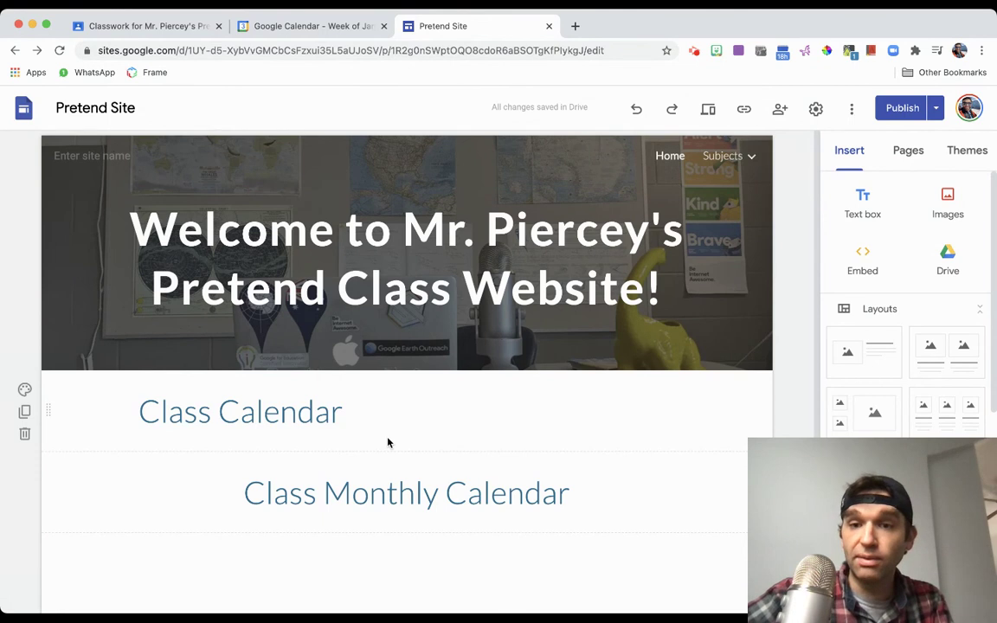
scroll(861, 225, down, 1)
scroll(861, 225, up, 1)
click(852, 192)
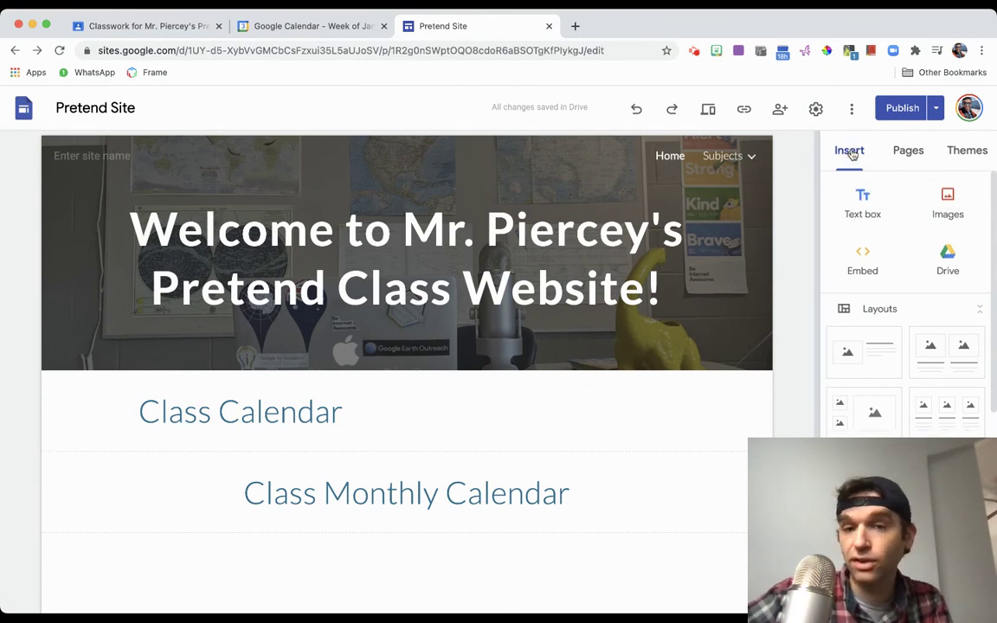
scroll(912, 421, down, 5)
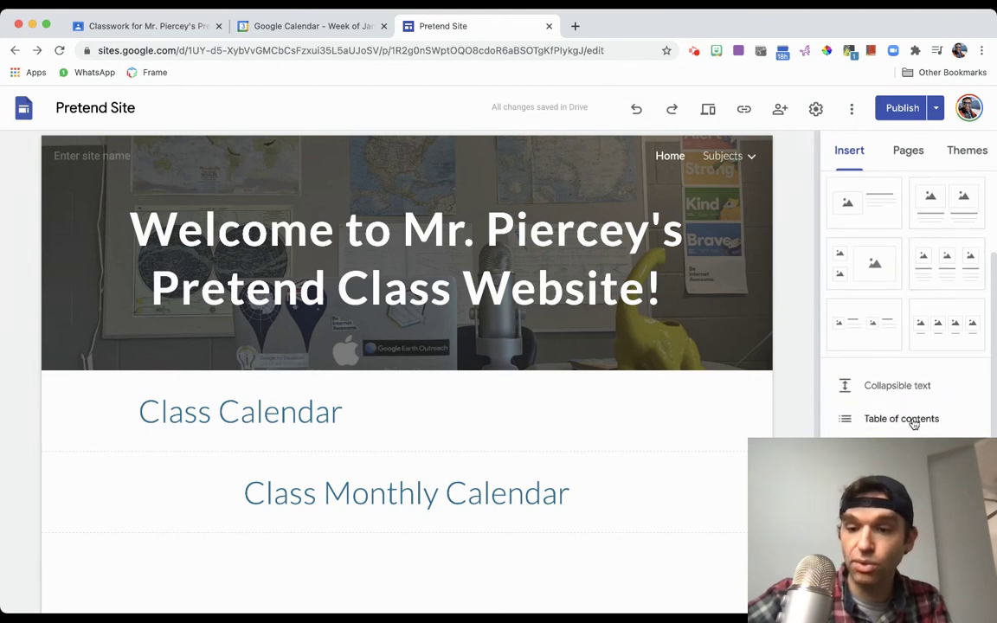
scroll(912, 423, down, 2)
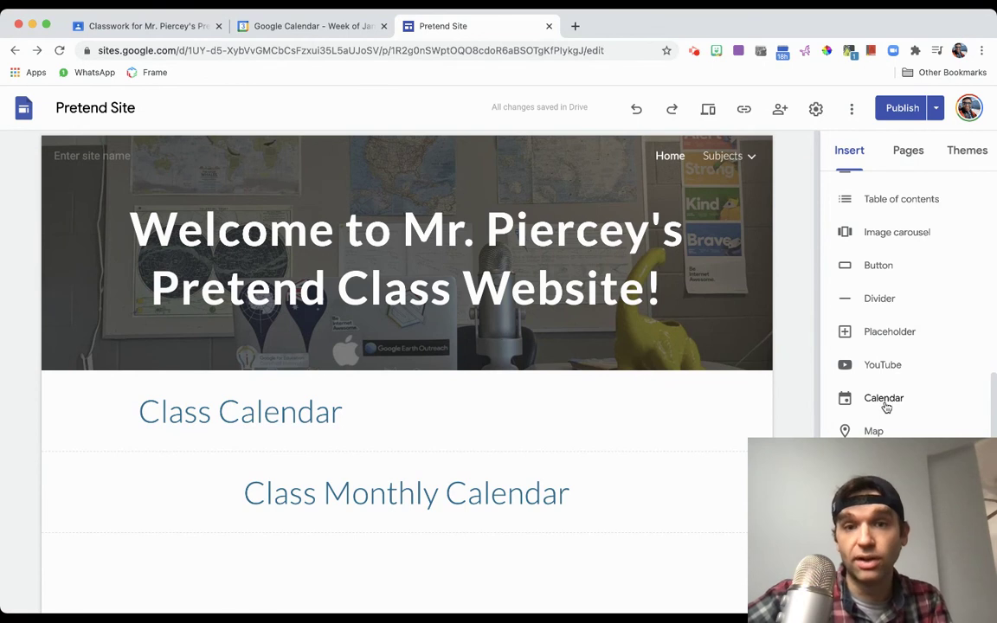
click(884, 400)
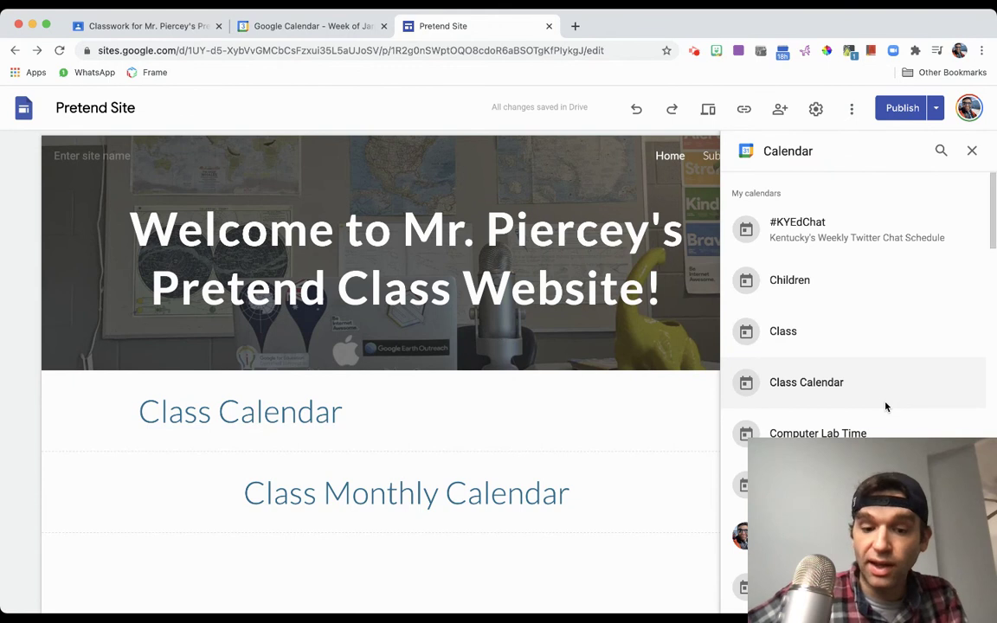
Step: Find the Pretend Class calendar by searching for "pretend", insert it, and place it beside the Class Calendar heading
scroll(841, 372, down, 5)
scroll(842, 372, down, 8)
scroll(843, 372, down, 2)
key(super+f)
text(pretend)
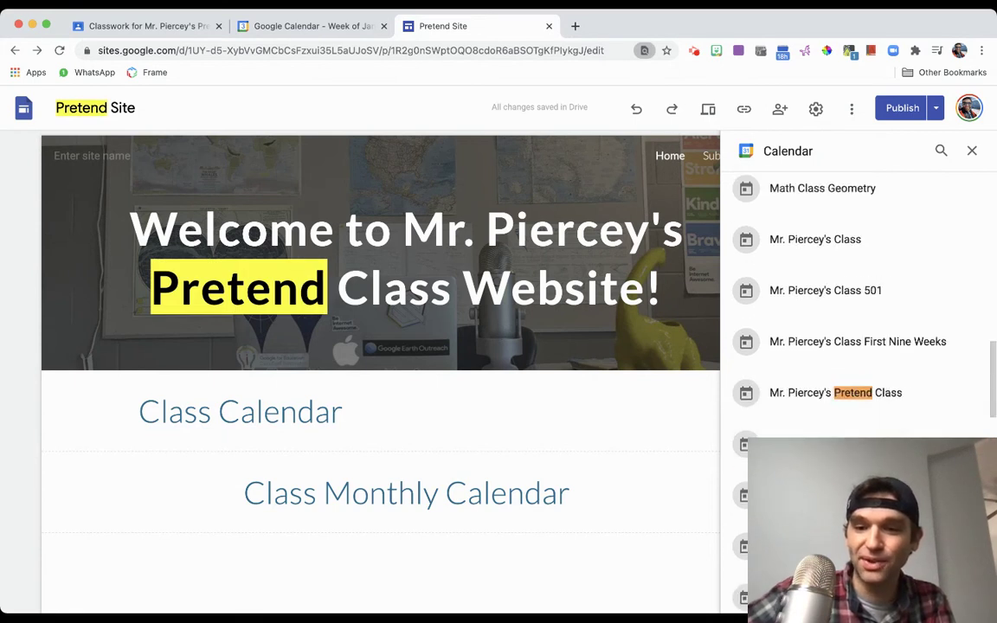
click(827, 396)
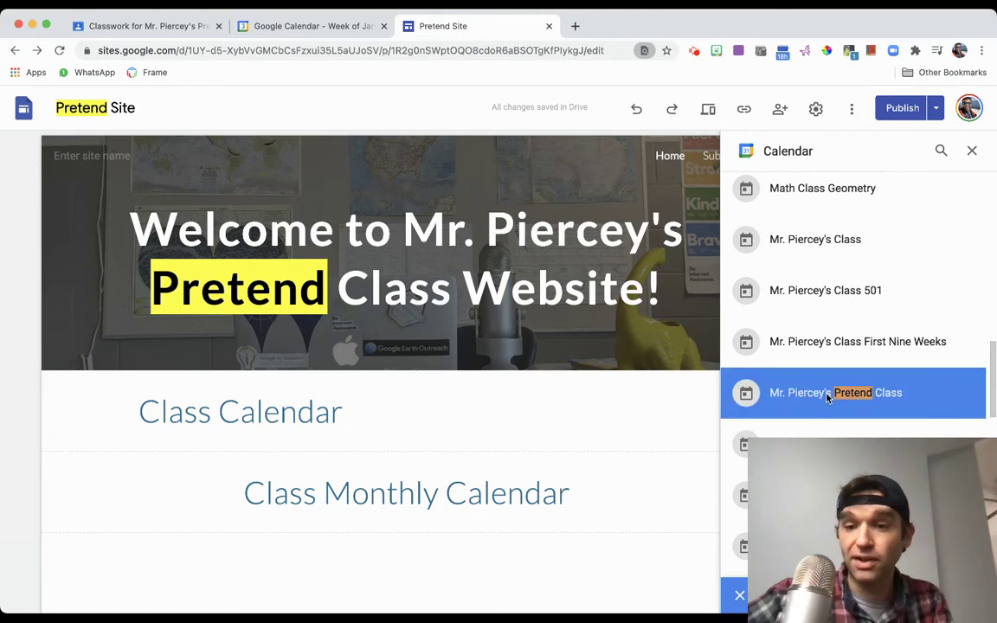
click(958, 595)
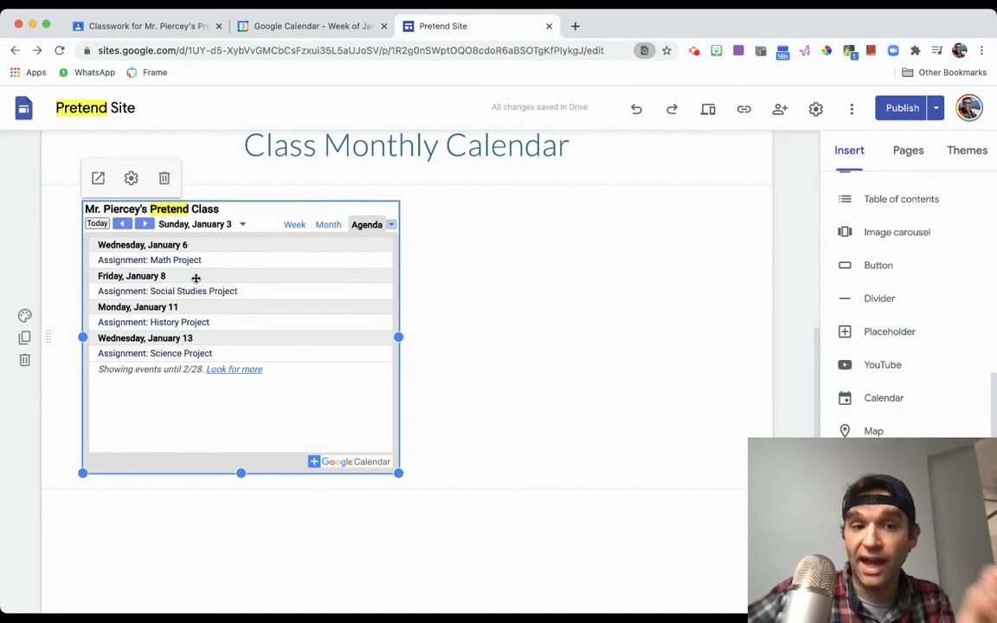
scroll(195, 278, up, 5)
drag(196, 502, 547, 264)
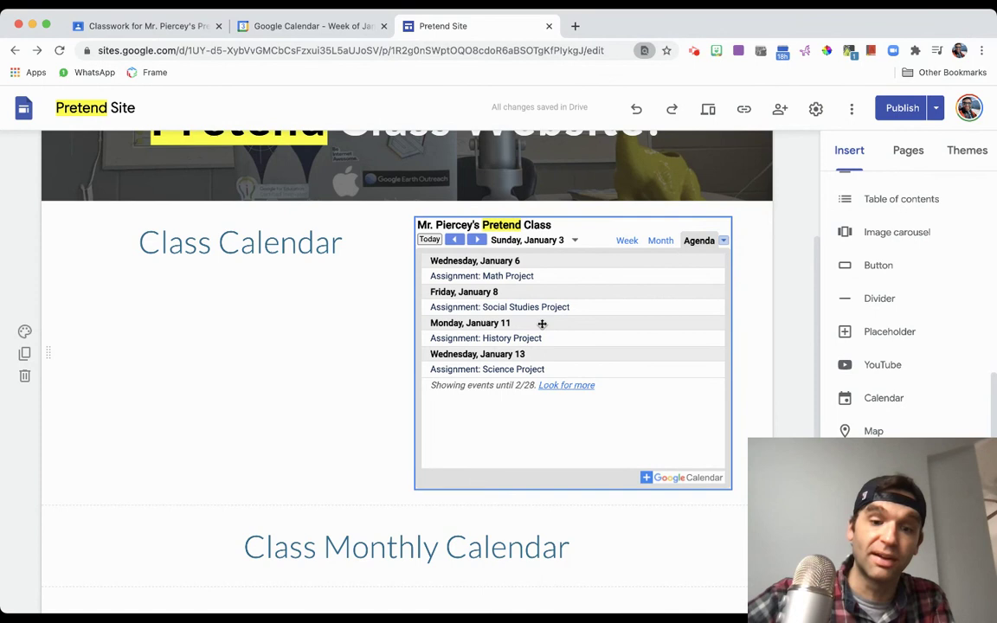
Step: Copy and paste the embedded calendar, and place the duplicate at full width directly below the Class Monthly Calendar heading
scroll(542, 323, down, 3)
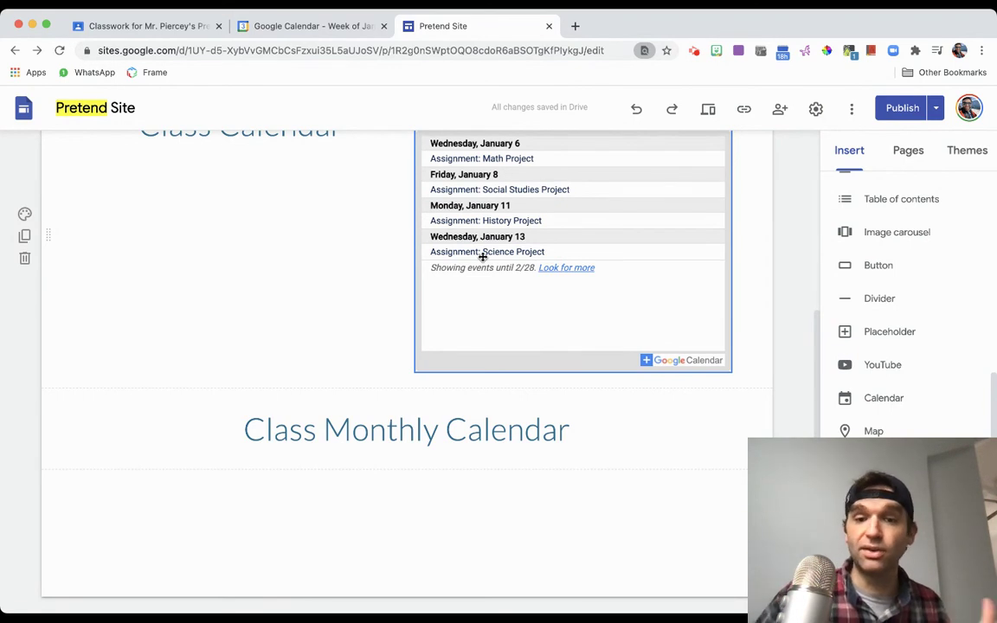
click(452, 308)
click(452, 310)
click(433, 308)
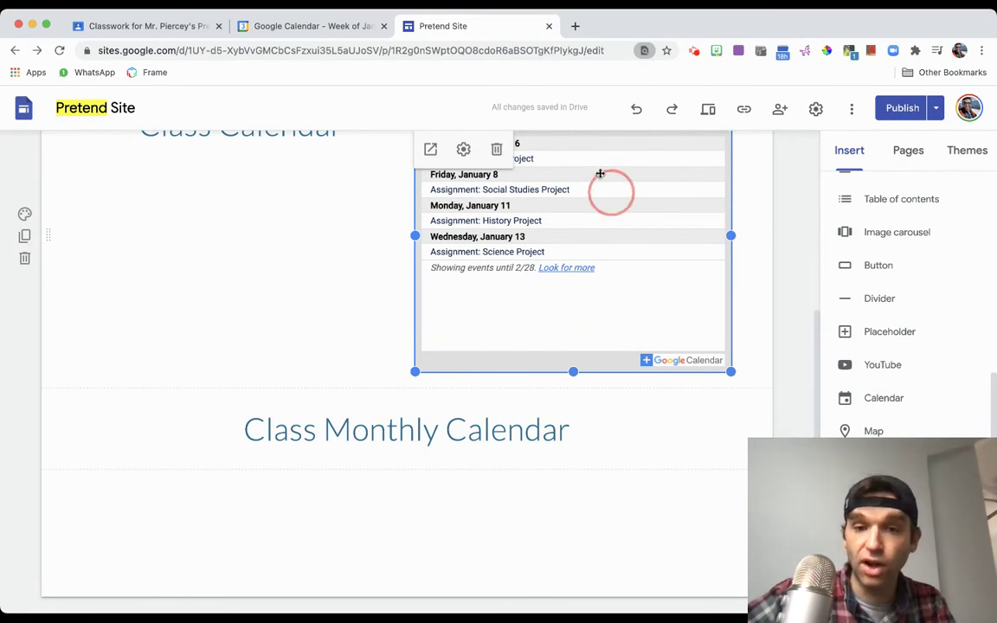
click(447, 503)
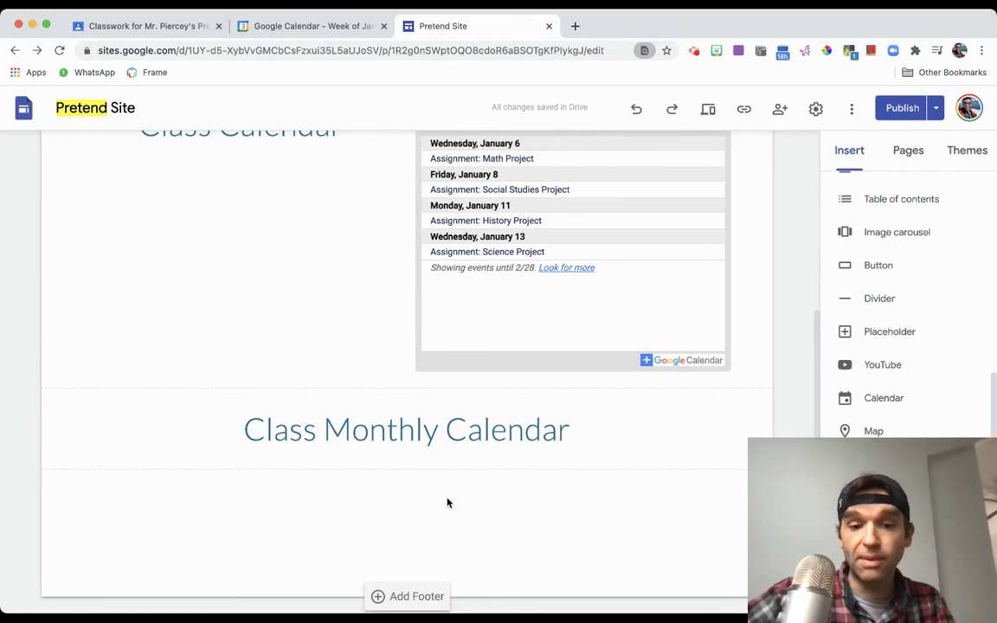
key(super+v)
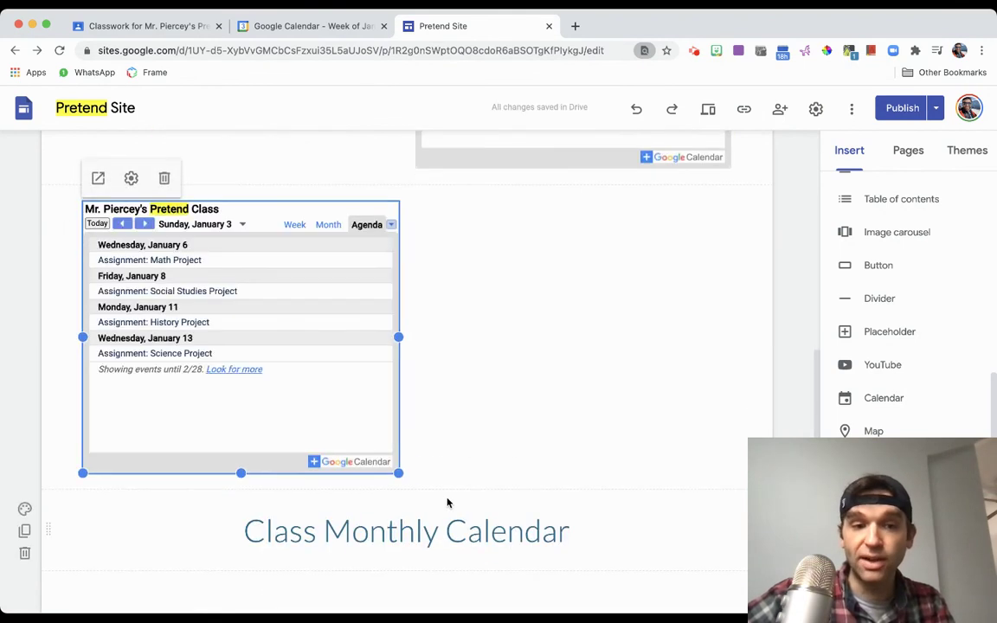
drag(296, 374, 372, 557)
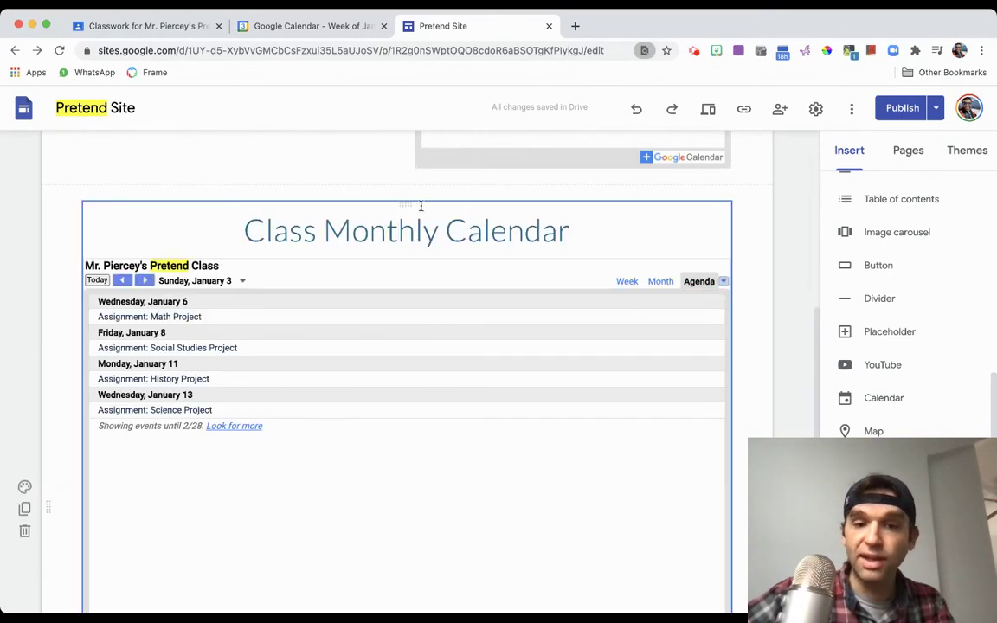
Step: Open the display settings of the embedded calendar under the Class Monthly Calendar heading
click(444, 323)
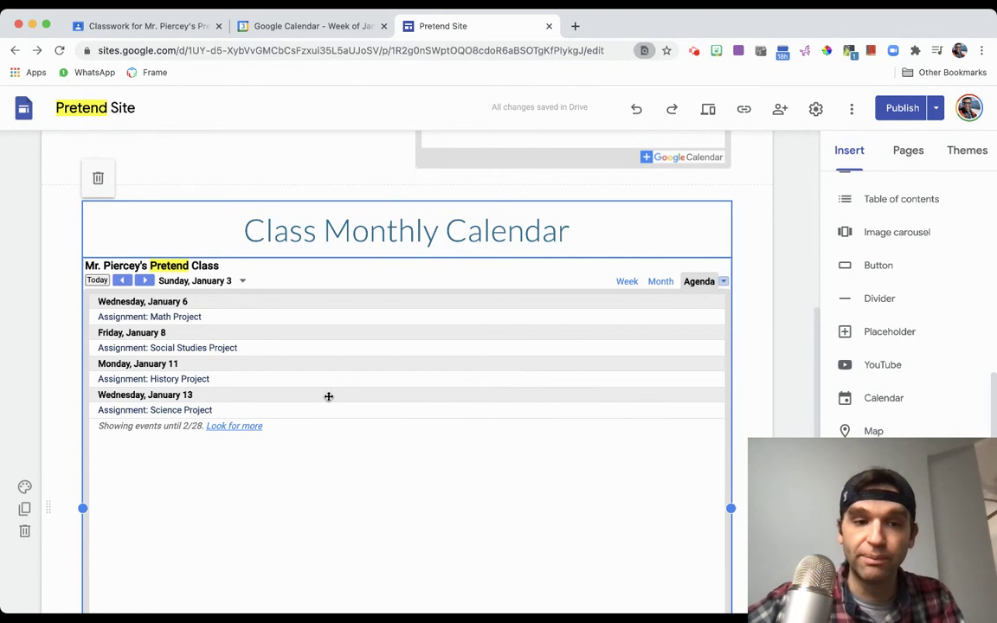
click(400, 355)
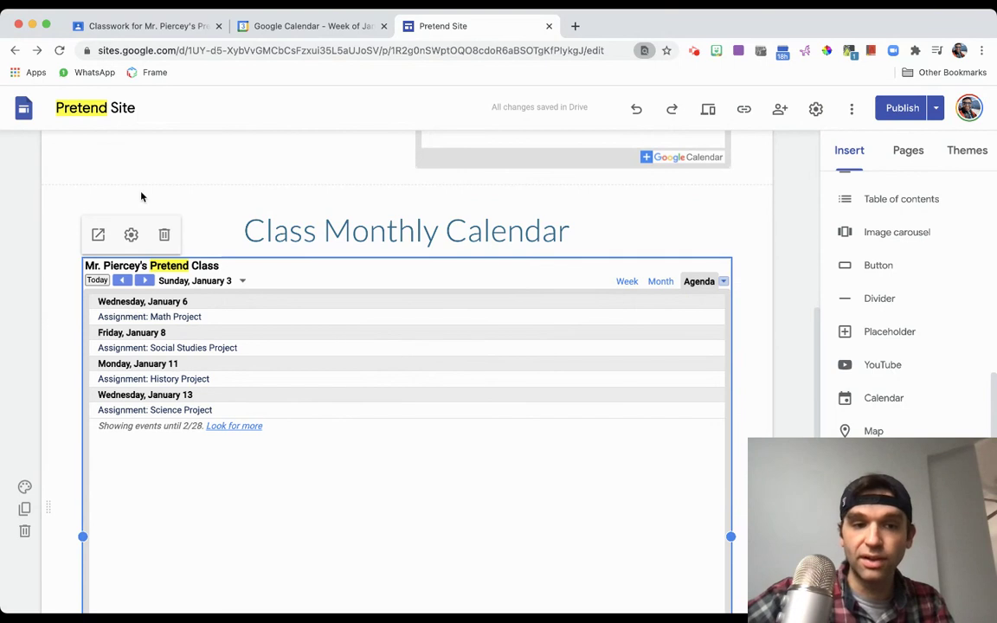
click(131, 235)
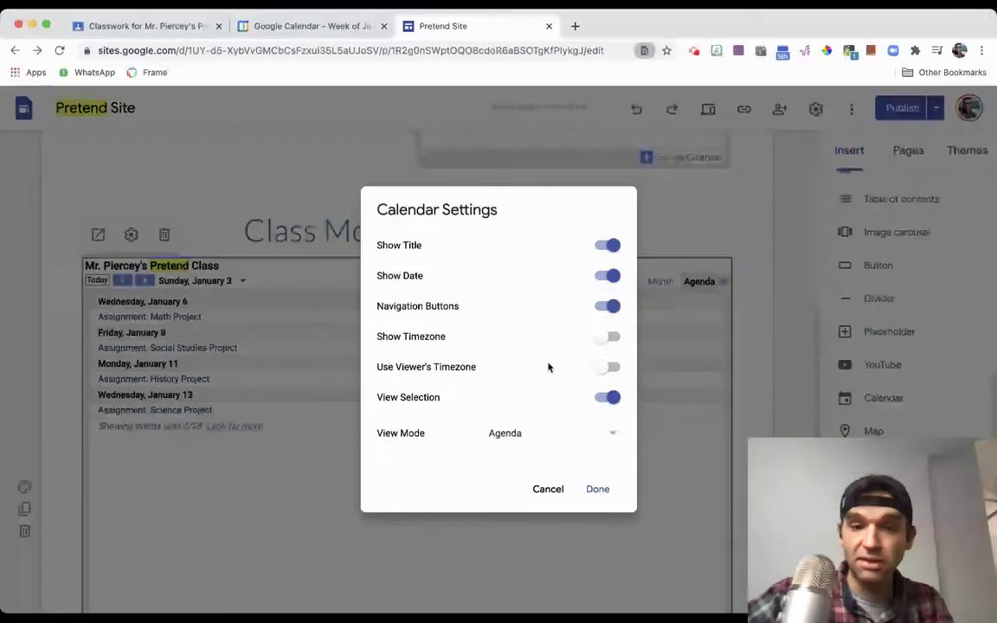
Step: Try the Show Timezone and Use Viewer's Timezone options, switching each on and off again
click(606, 337)
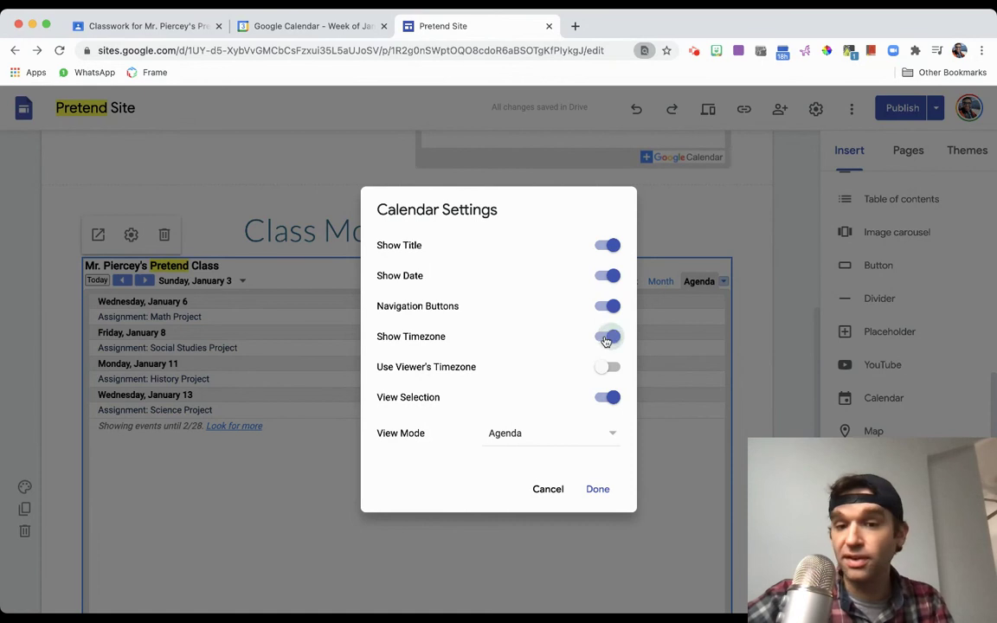
click(606, 338)
click(606, 368)
click(607, 368)
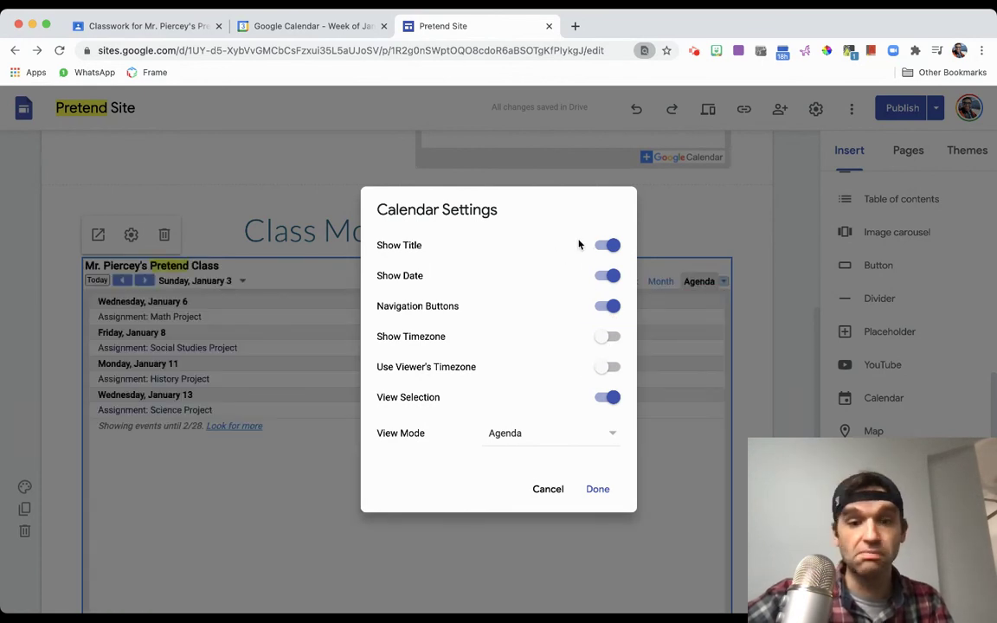
Step: Set the View Mode of the calendar under the Class Monthly Calendar heading to Month
click(547, 440)
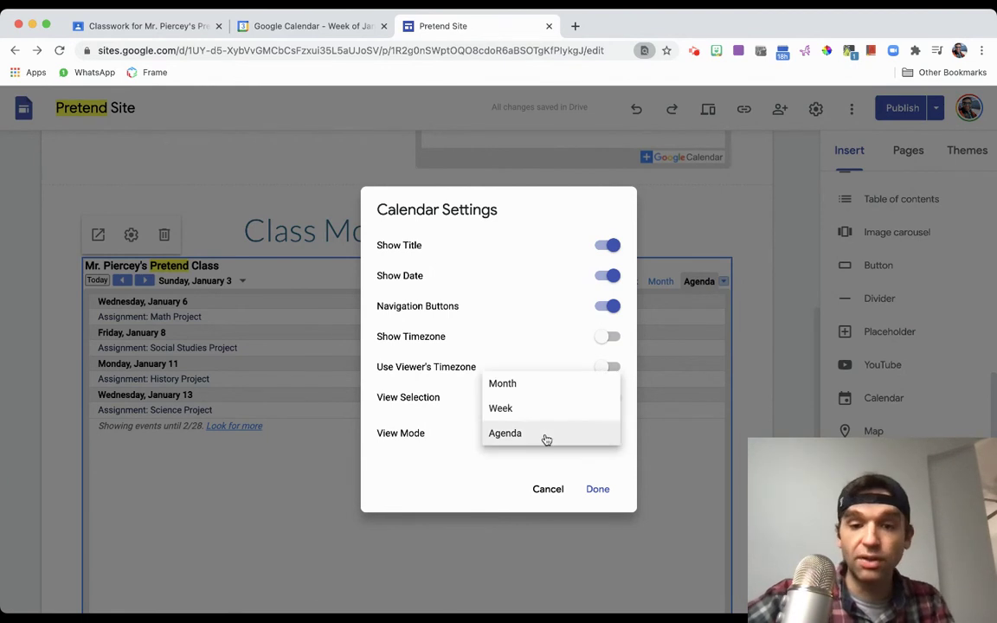
click(547, 390)
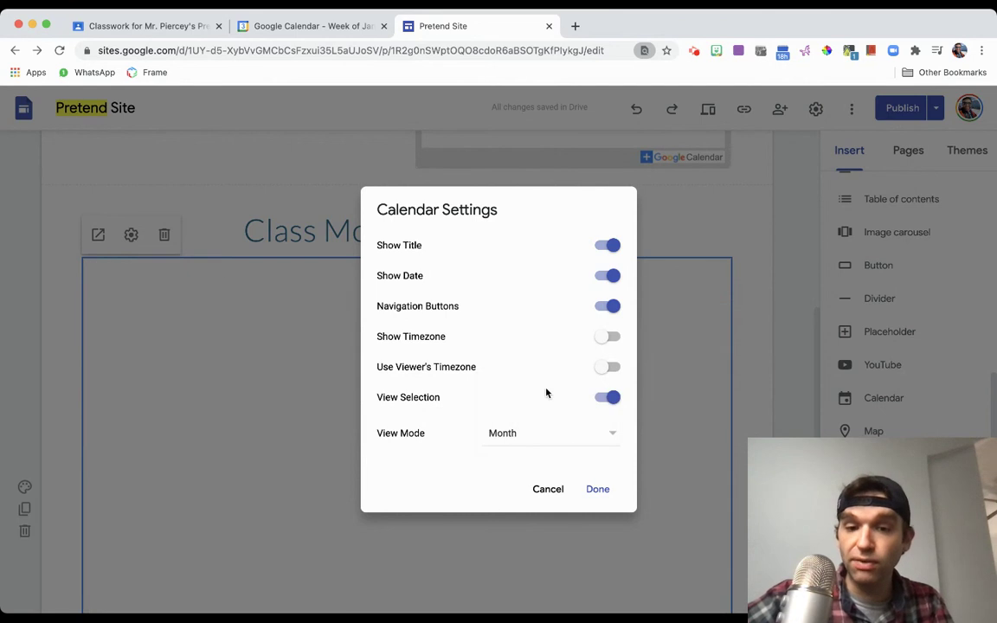